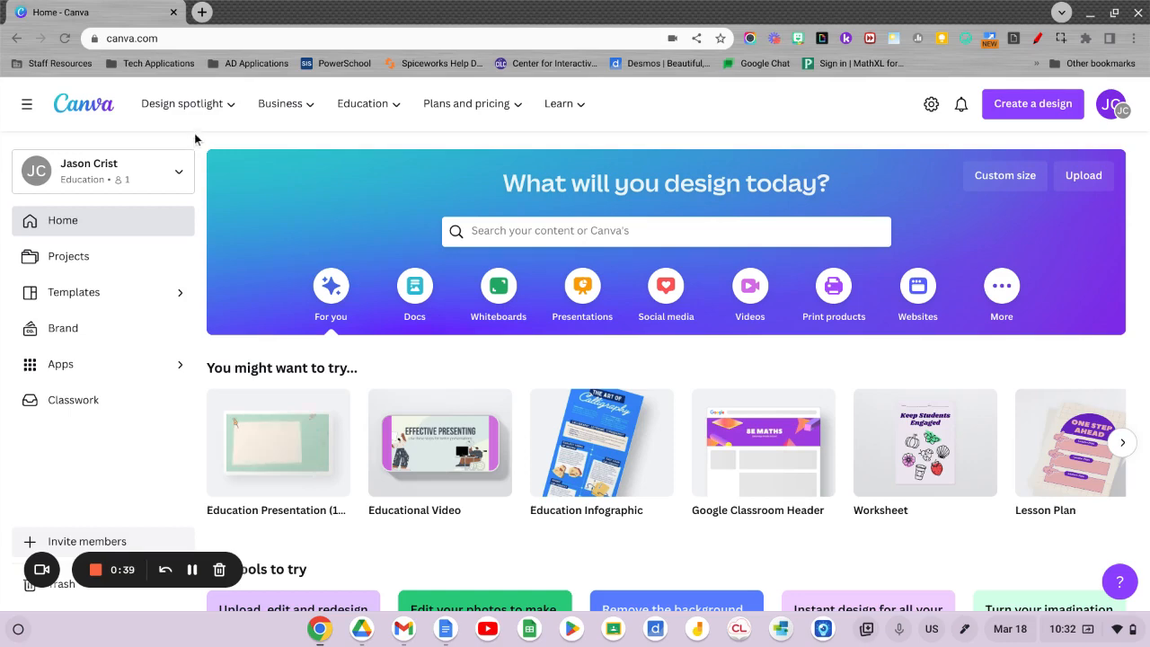
Step: View the Education page for teachers and schools with its teacher verification option, and return to the home page
mouse_move(376, 111)
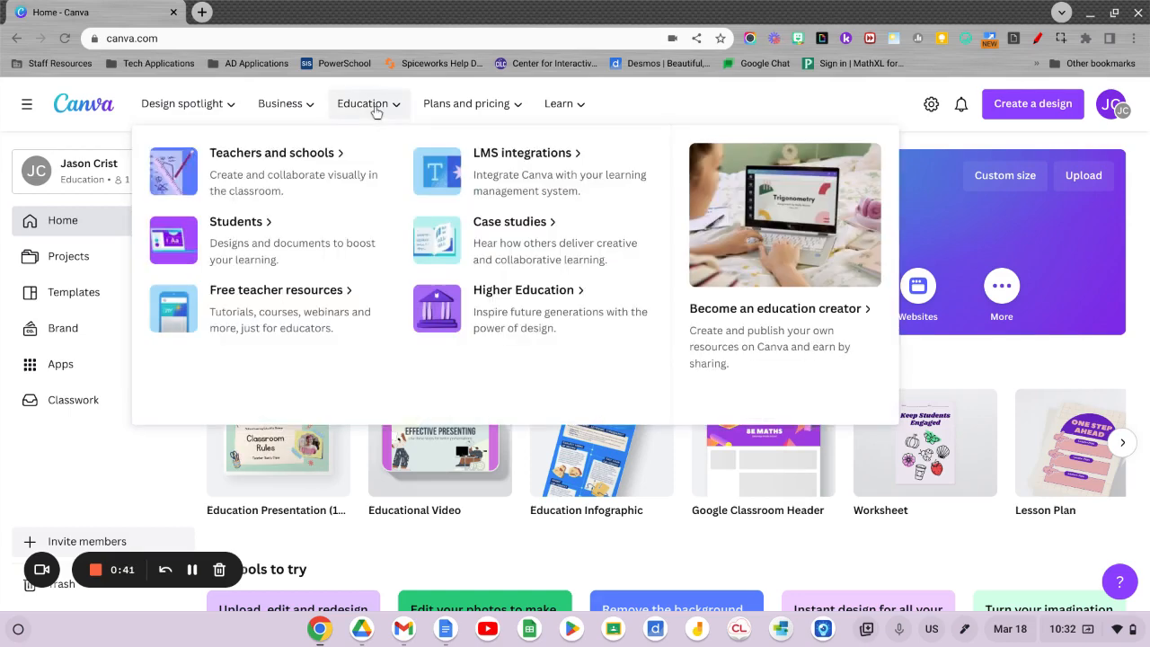
click(296, 171)
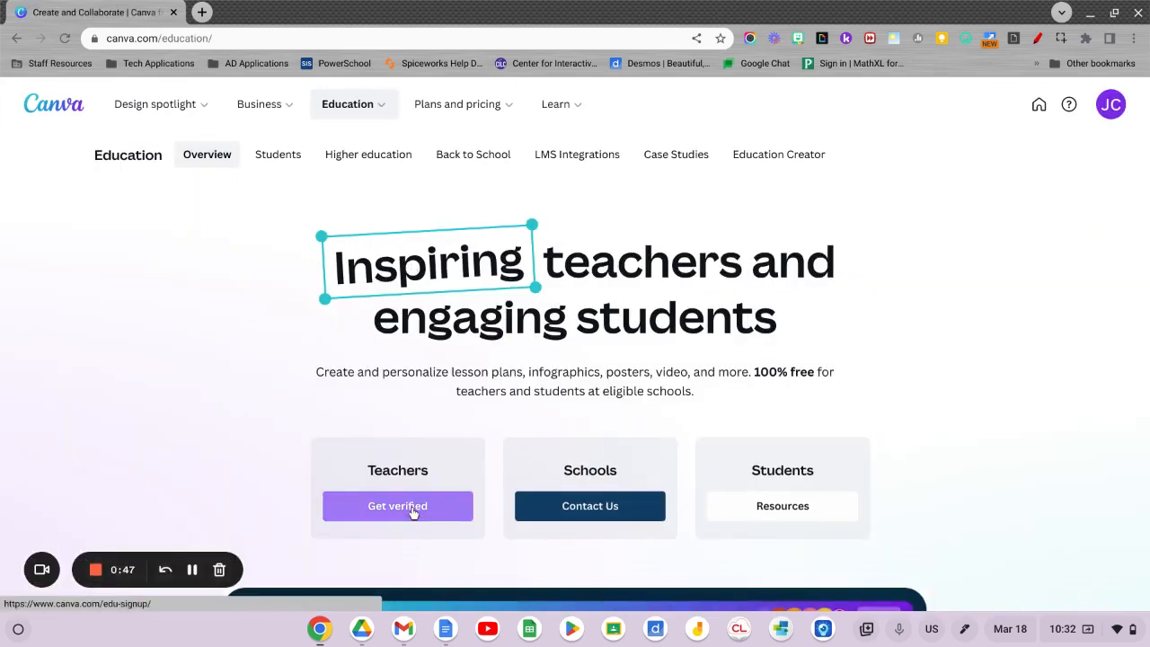
click(52, 108)
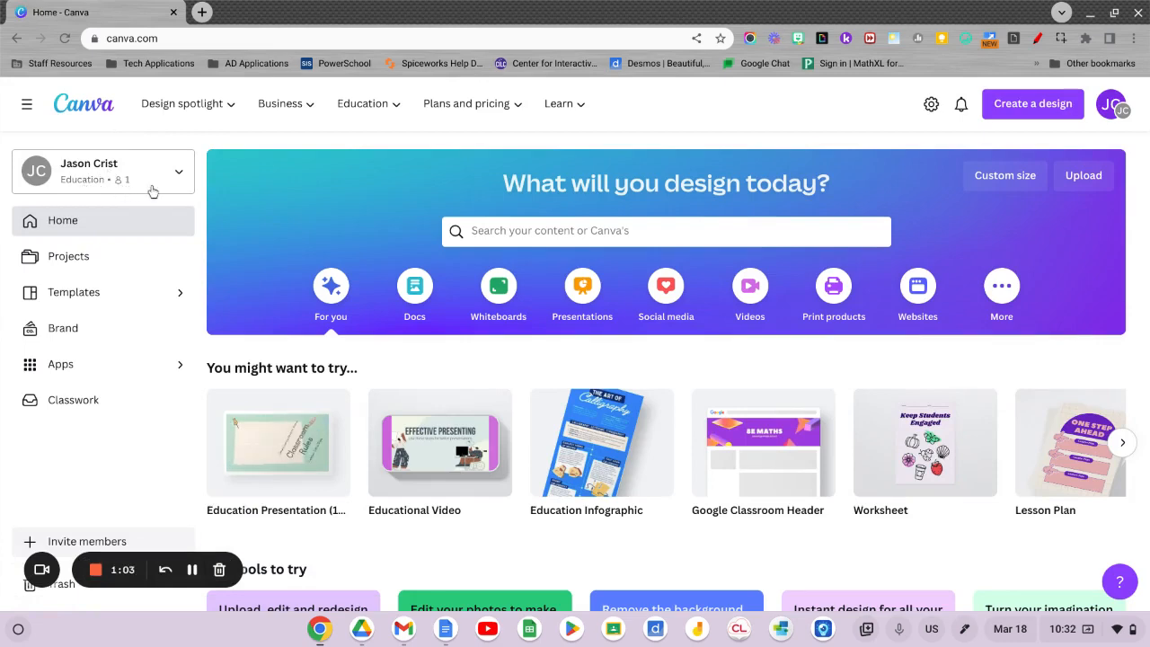
Step: Examine the list of teams available to the account without switching teams
click(177, 172)
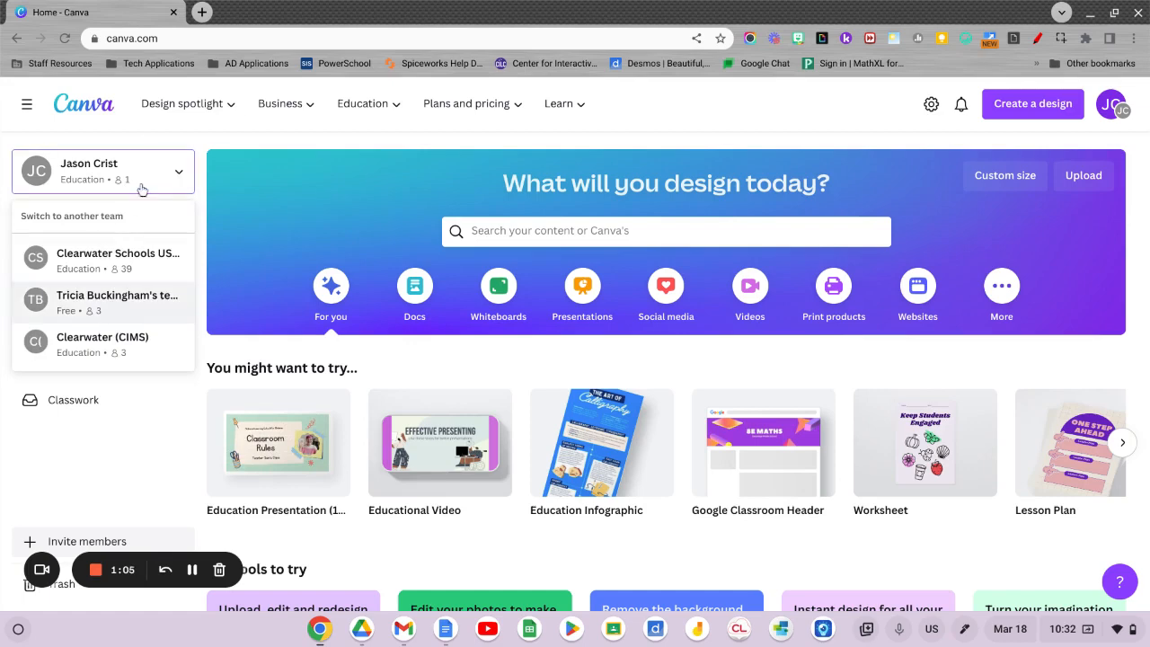
click(128, 159)
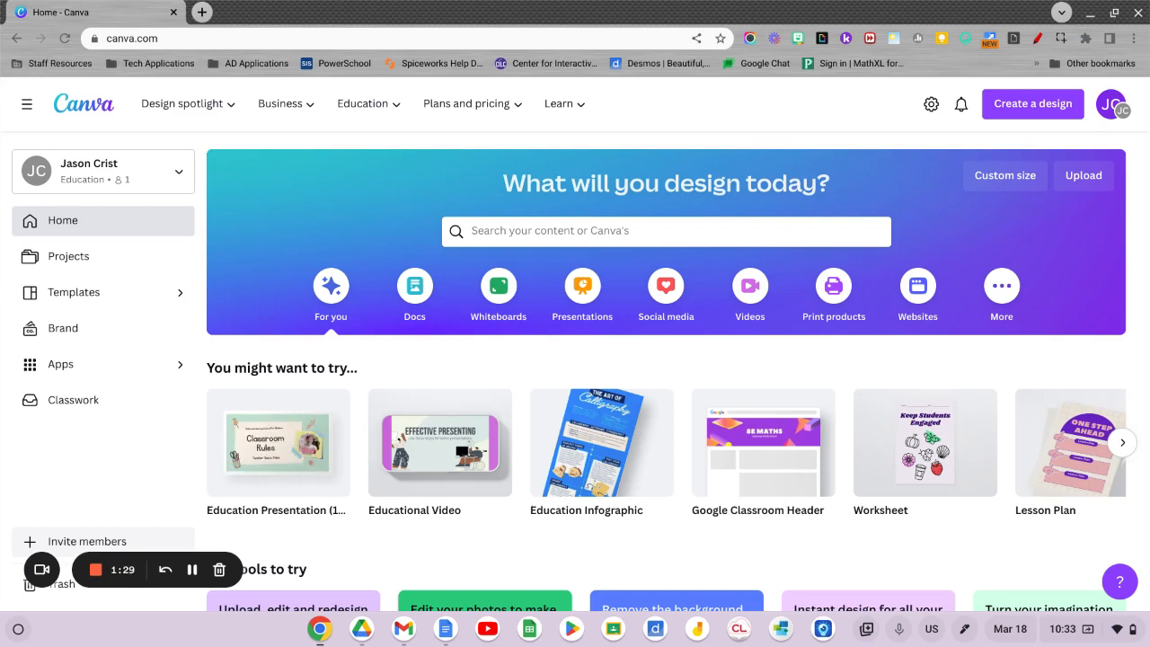
click(178, 175)
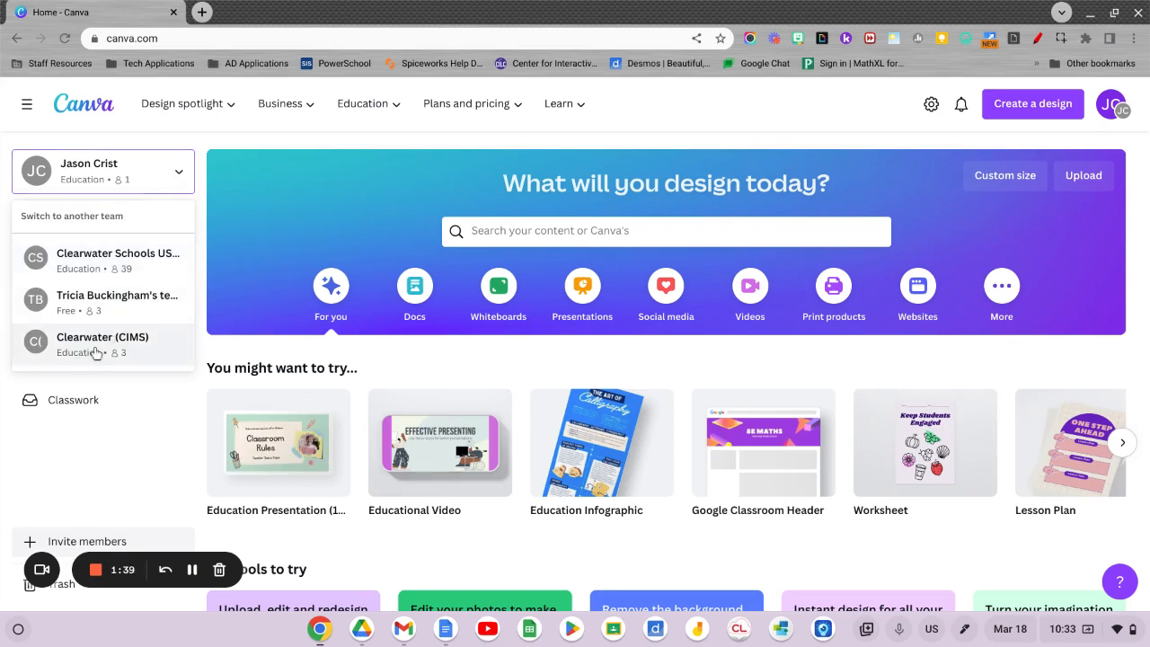
click(201, 138)
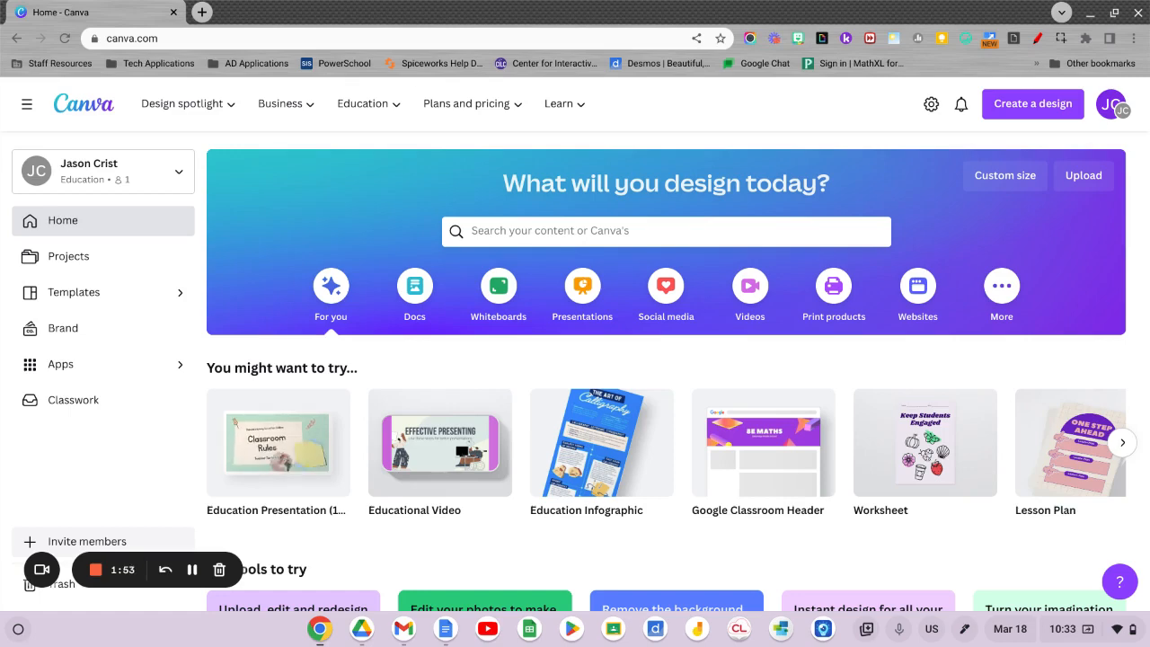
Step: Open the Billing & plans section of the account settings and find the option for joining a school
click(932, 106)
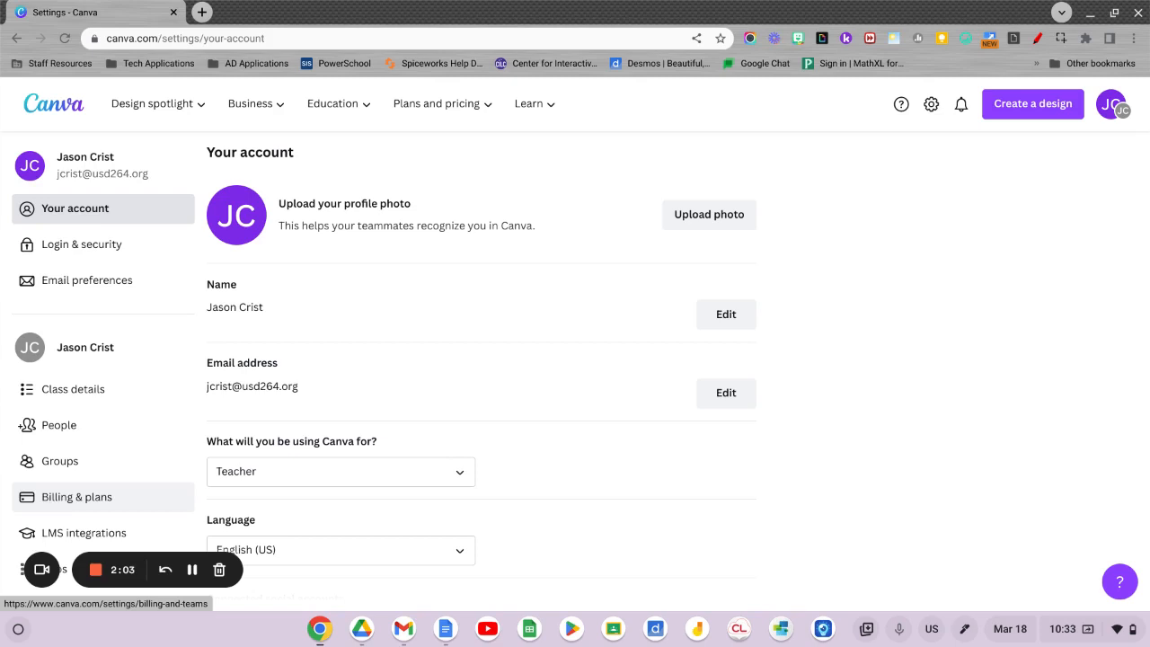
click(54, 503)
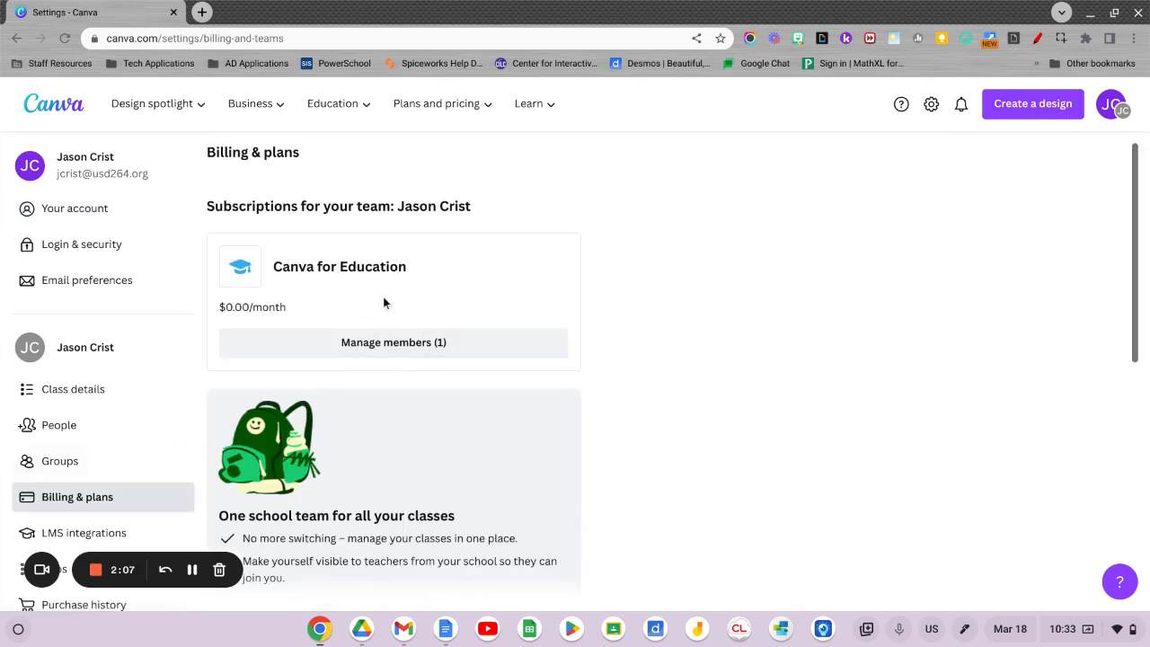
scroll(707, 306, down, 3)
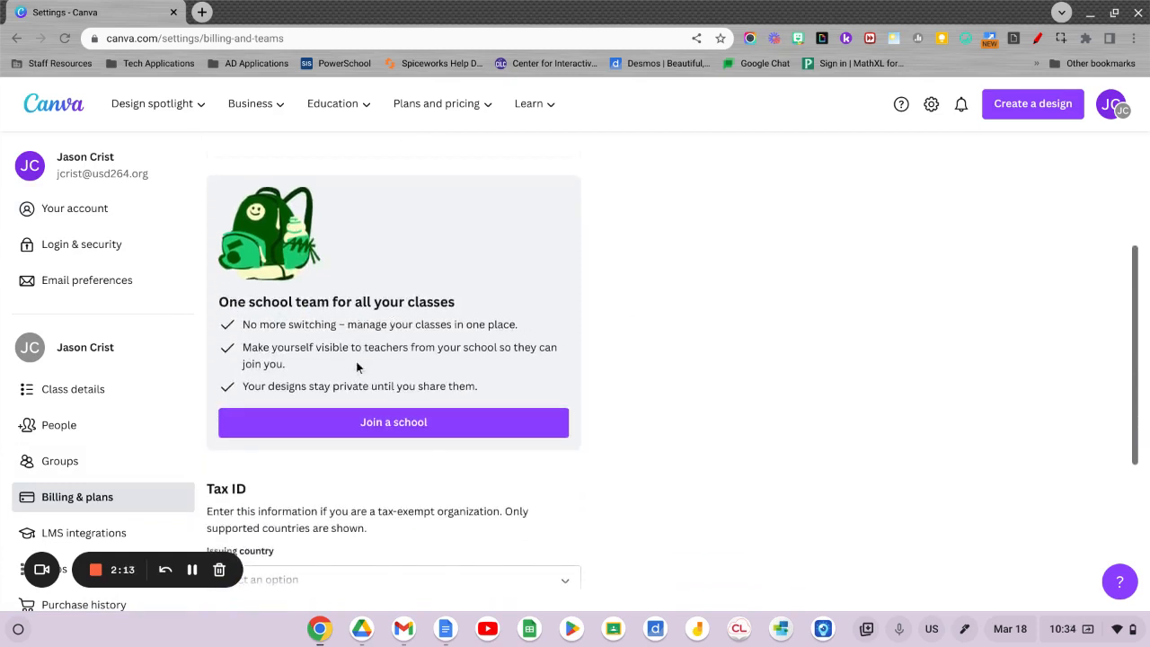
Step: Start joining a school, search for "clearwater", look through the matching schools, and close the dialog without joining
click(394, 433)
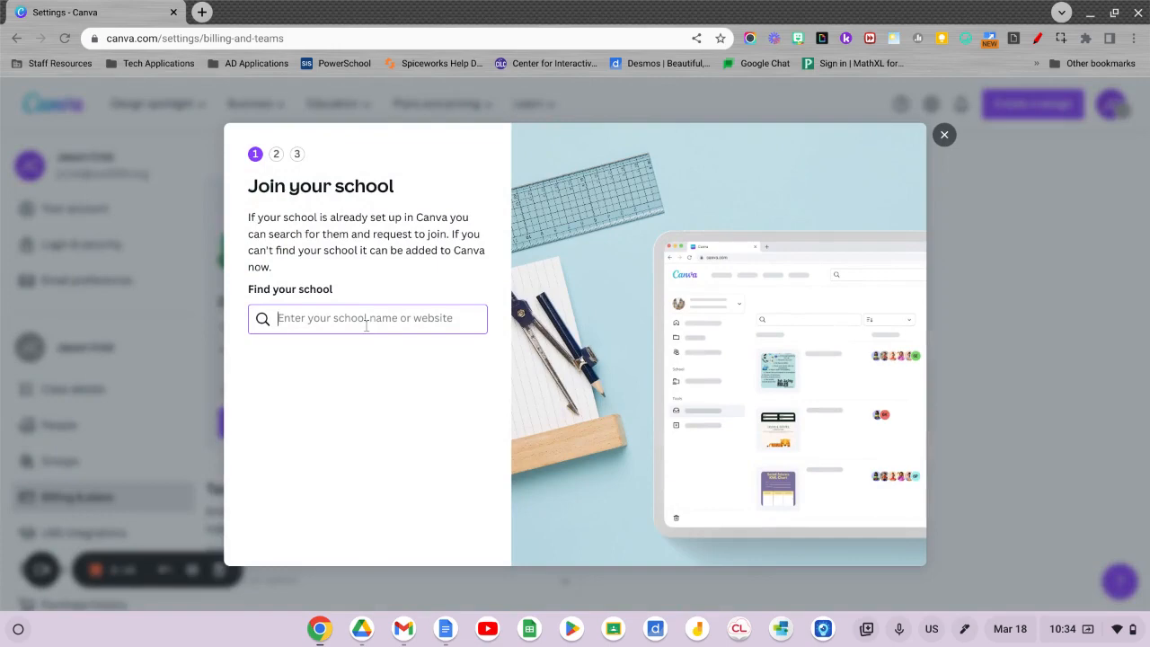
text(clear)
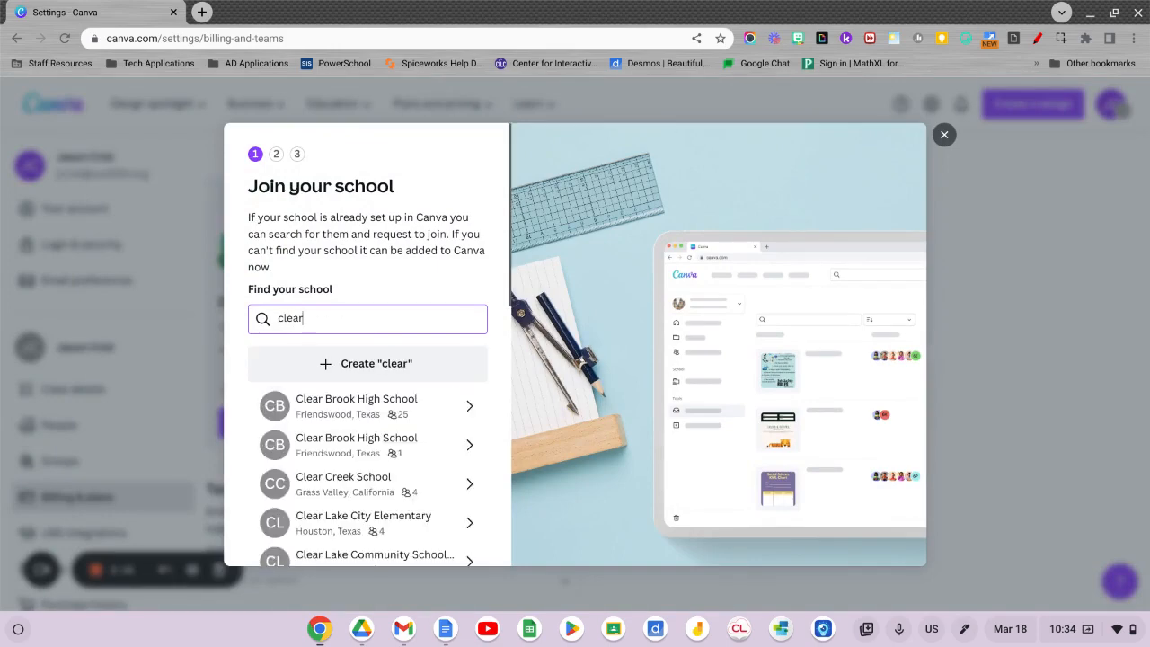
text(water)
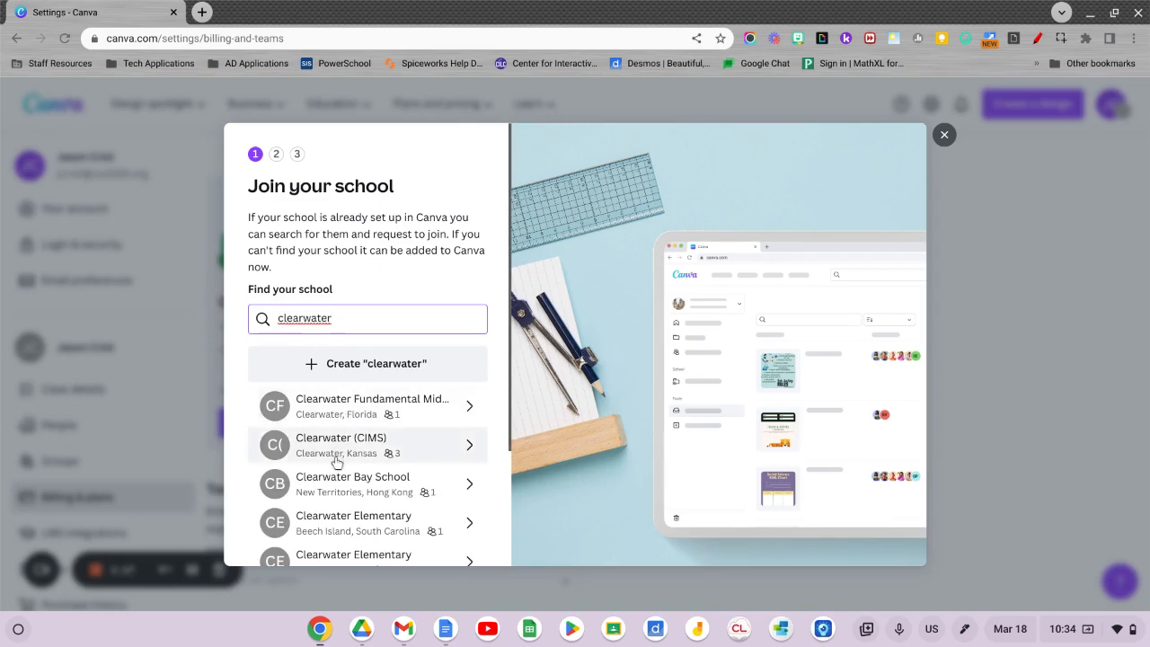
scroll(337, 461, down, 3)
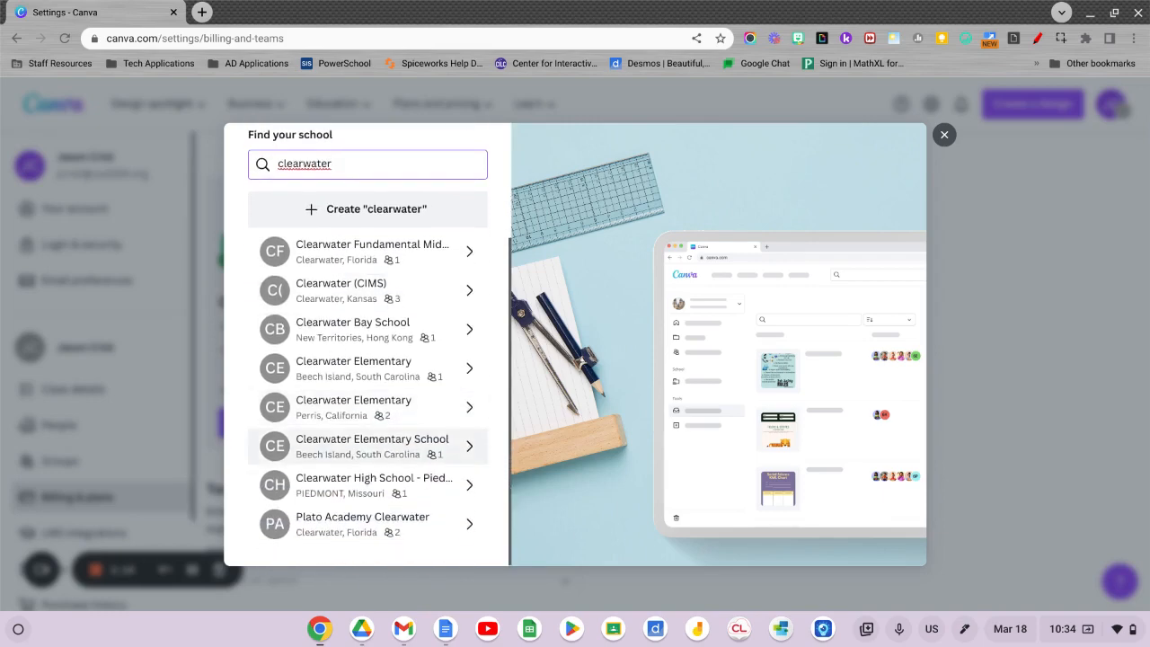
scroll(440, 289, up, 3)
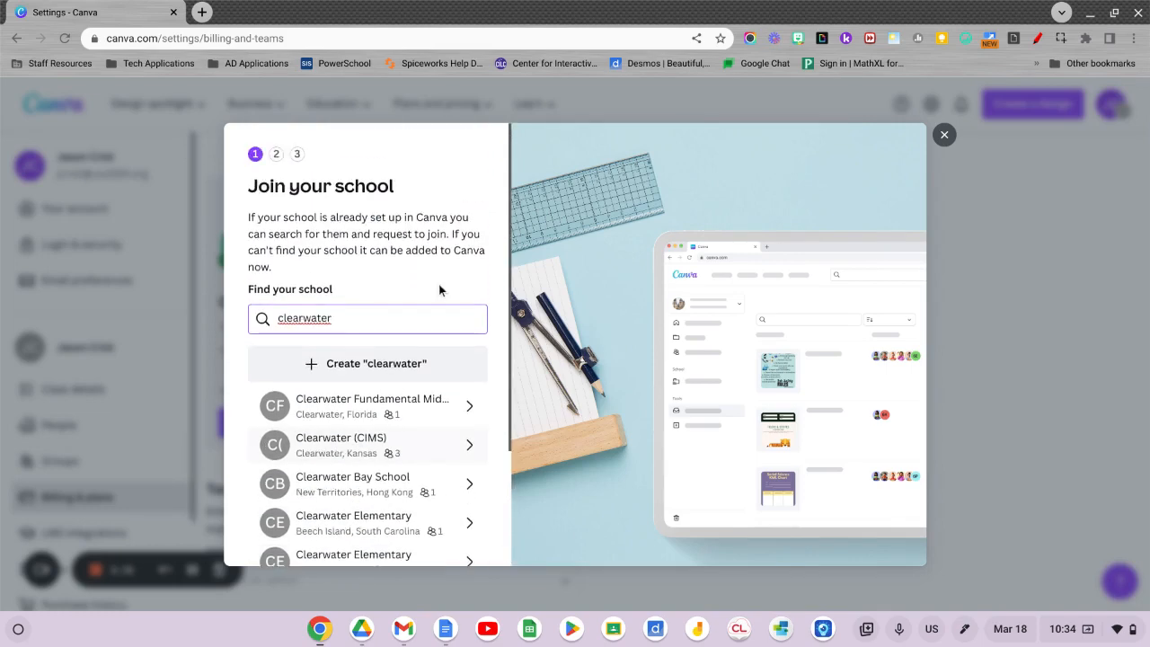
click(944, 134)
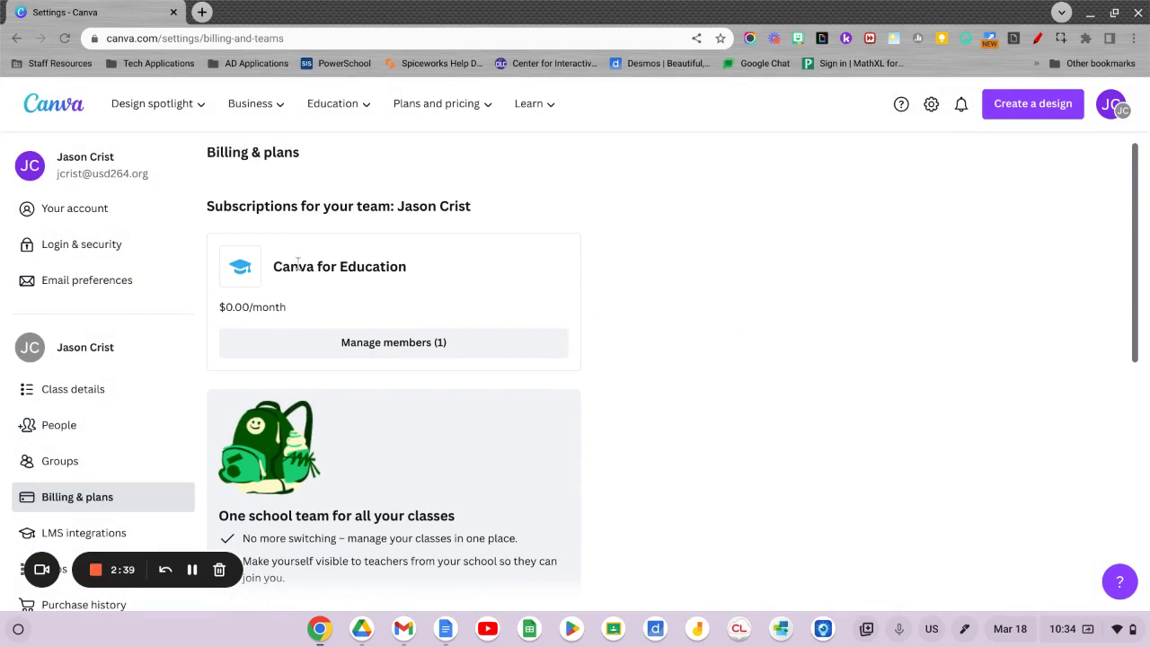
Step: Return to the home page and switch to the Clearwater (CIMS) team
click(65, 114)
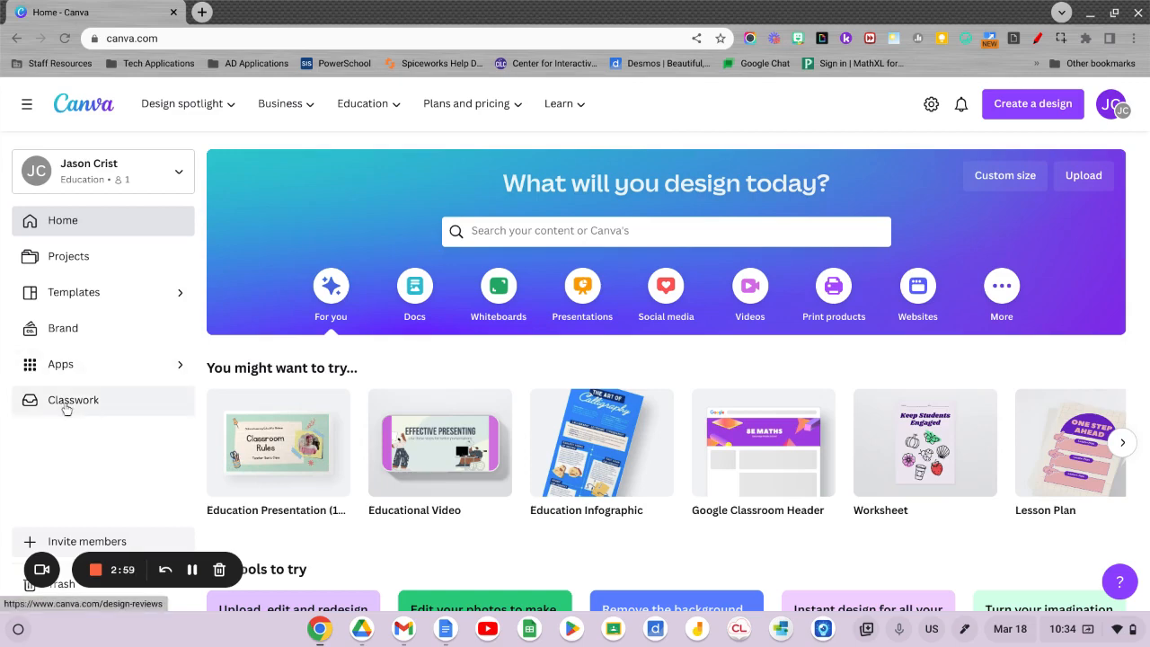
click(106, 180)
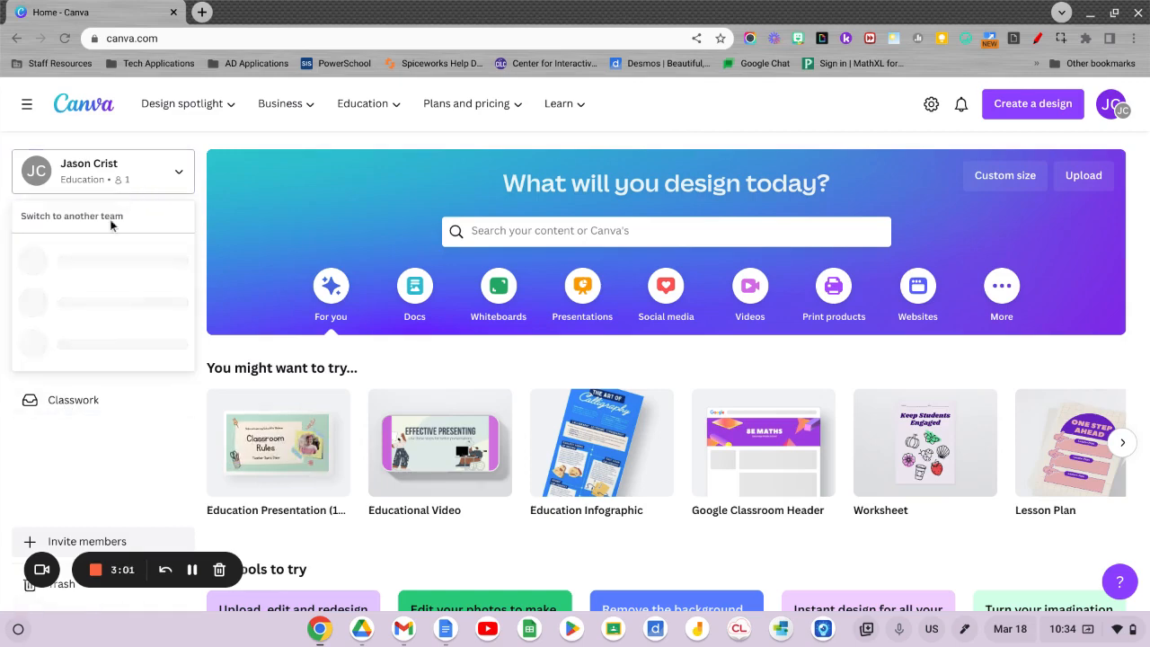
click(89, 362)
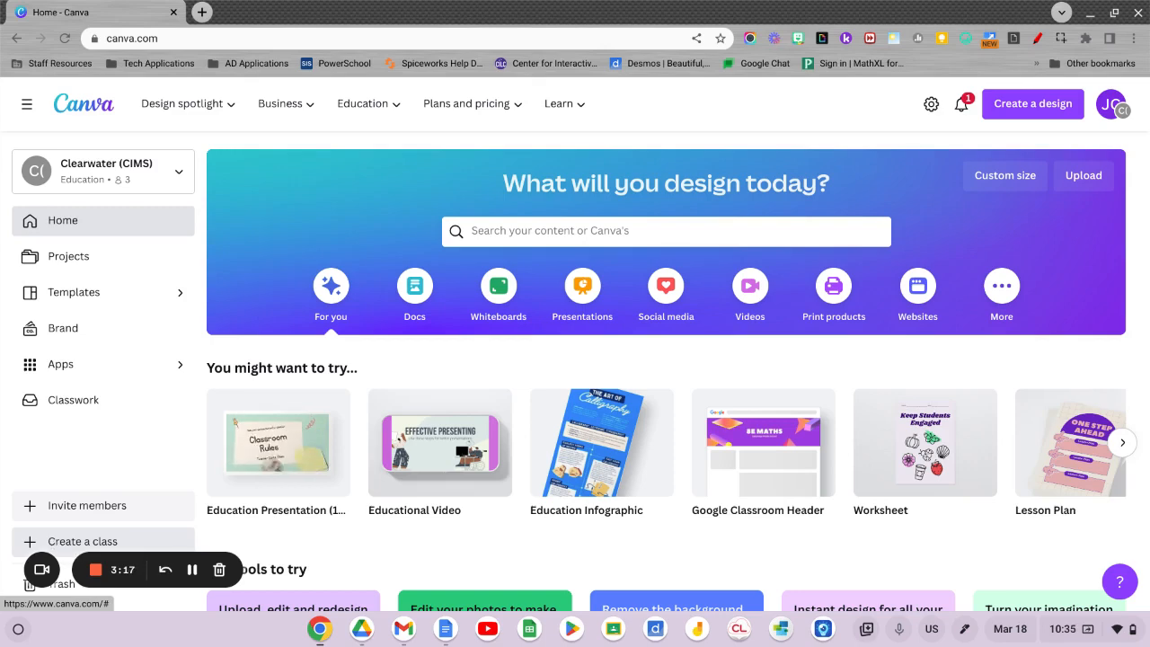
Step: Create a class named "Test Class" in the Clearwater (CIMS) team
click(59, 547)
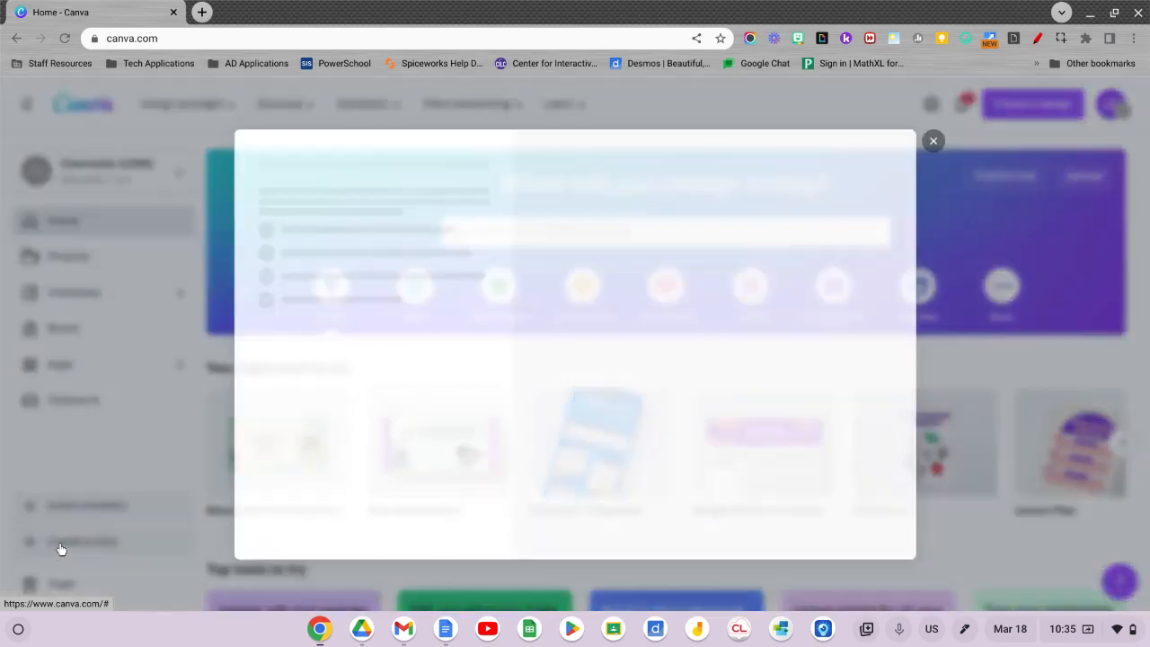
click(317, 316)
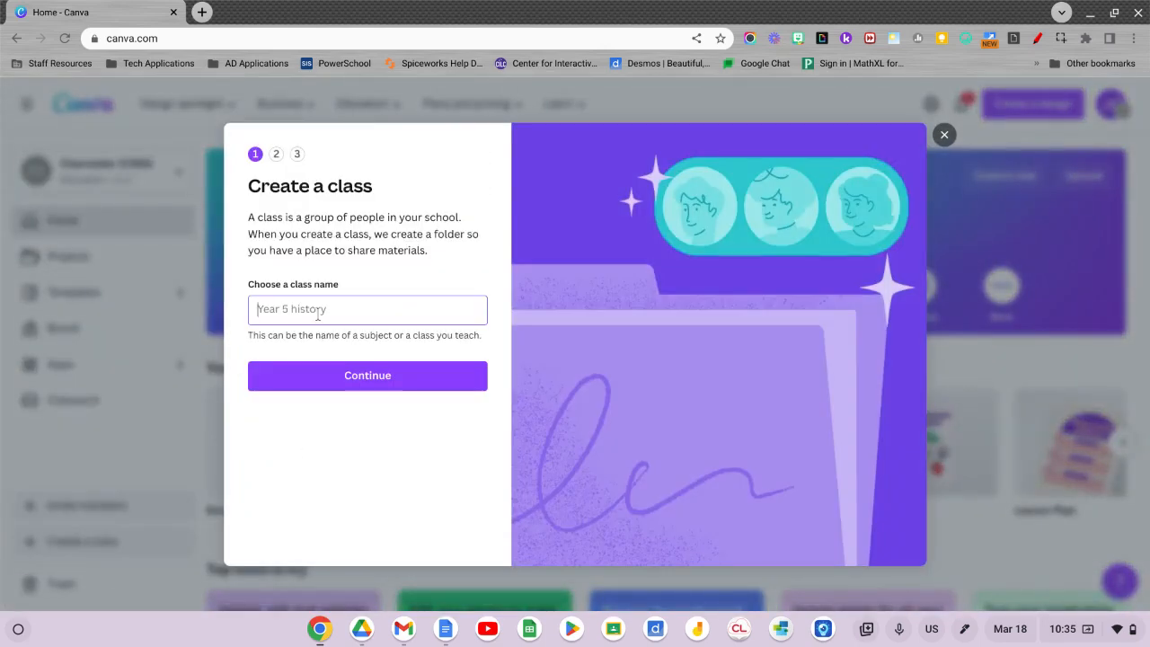
text(Test Class)
click(350, 377)
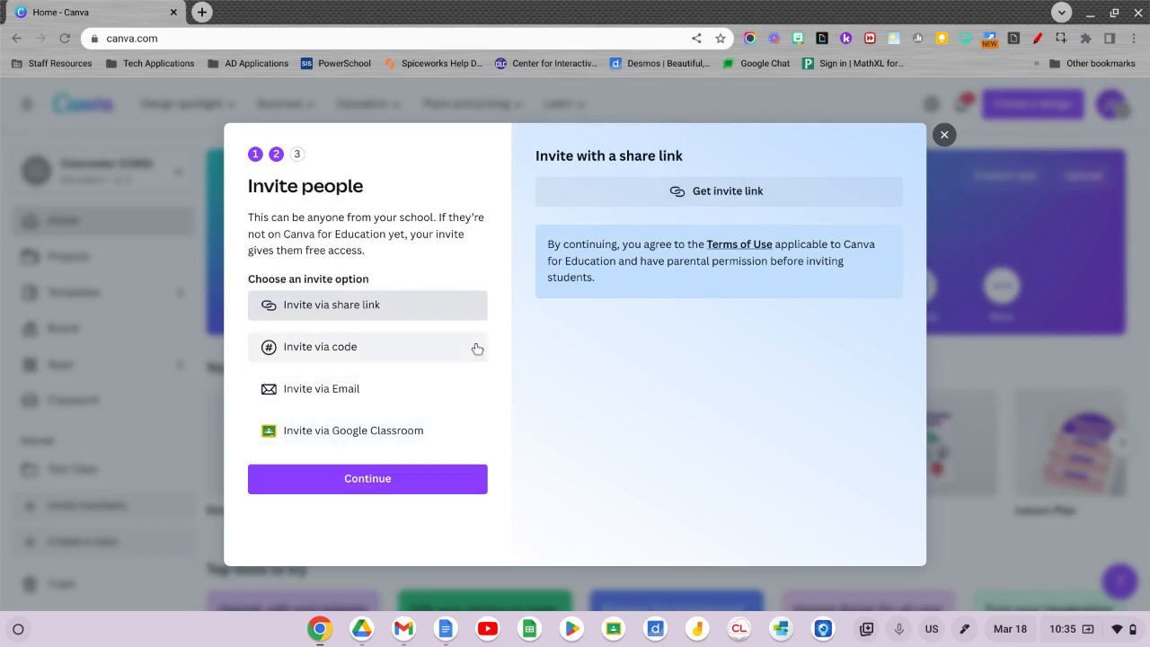
Step: Choose inviting people via code, copy the class join link, and complete the class setup
click(358, 310)
click(319, 359)
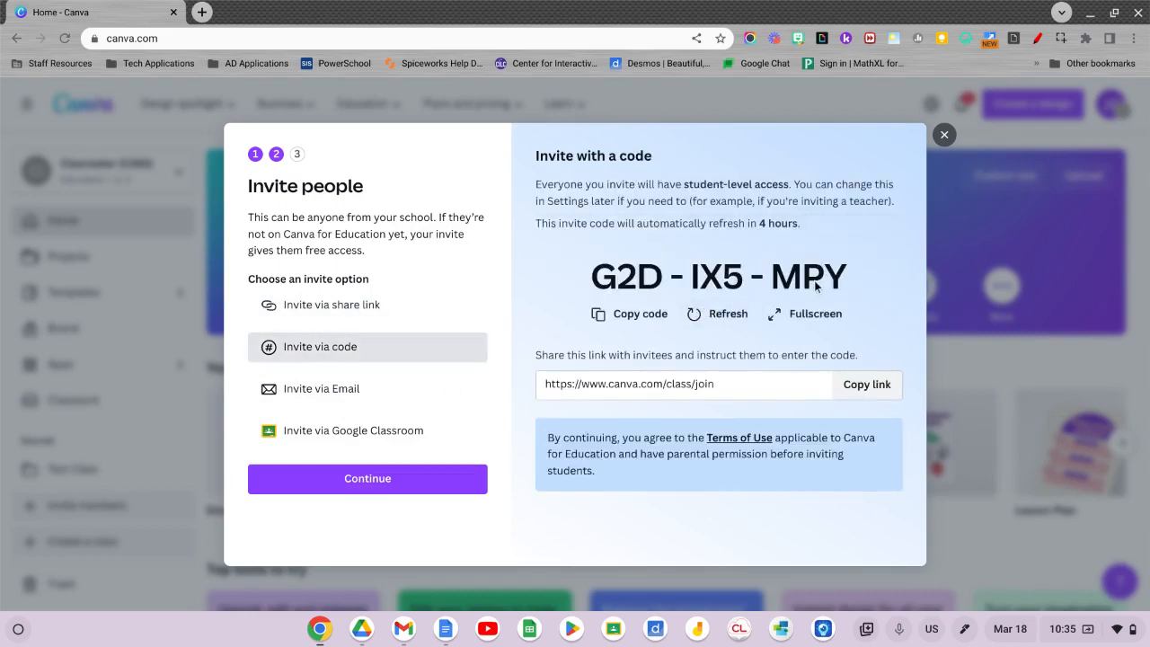
click(861, 387)
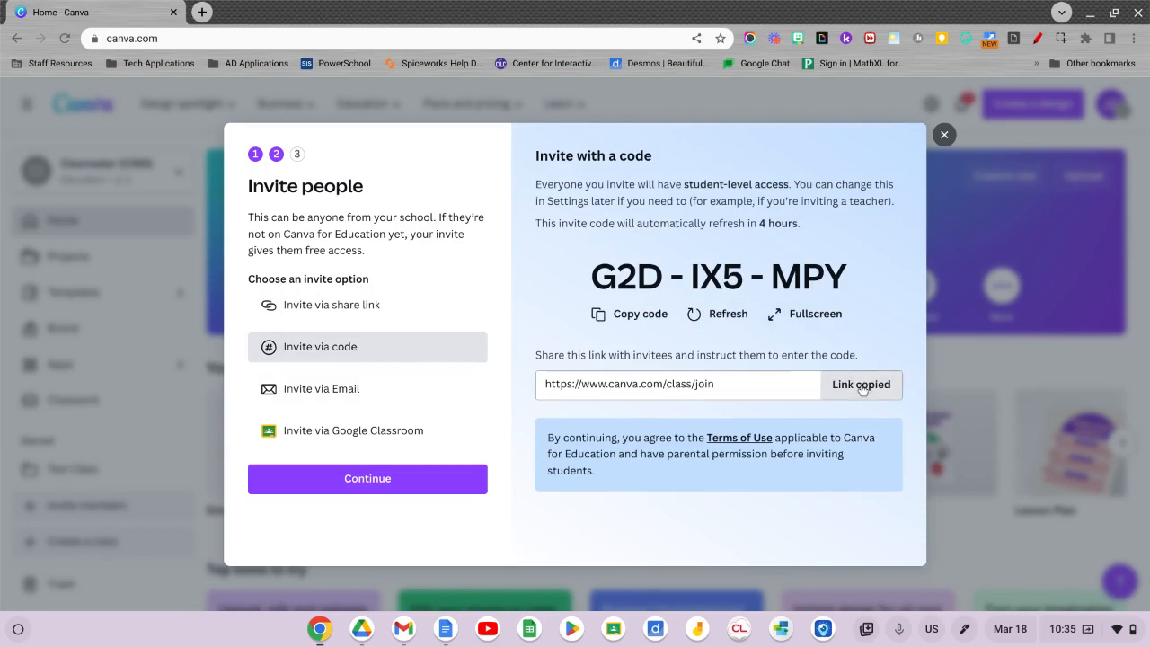
click(361, 476)
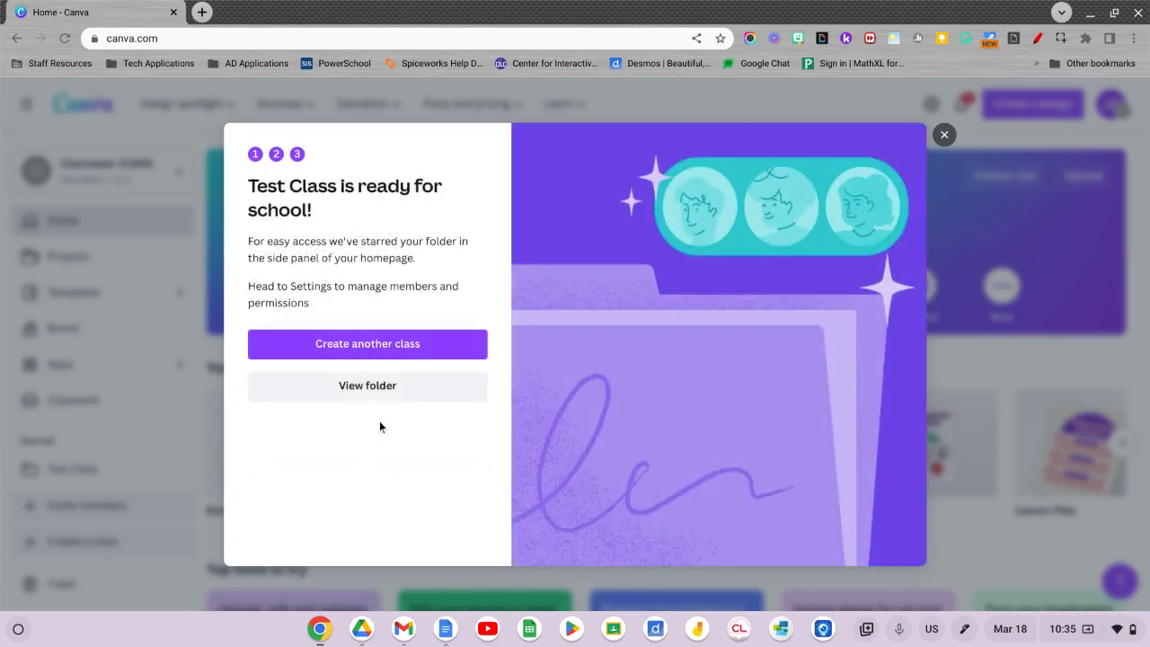
Step: Open the Test Class folder and examine the options for adding new content to it
click(368, 391)
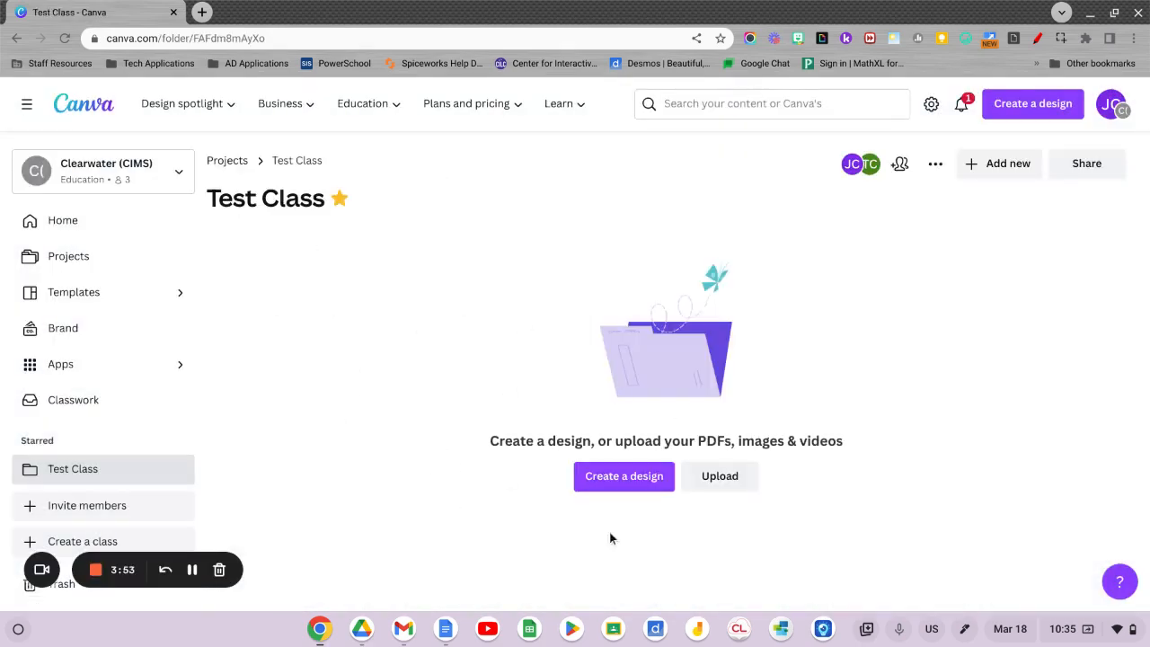
click(985, 178)
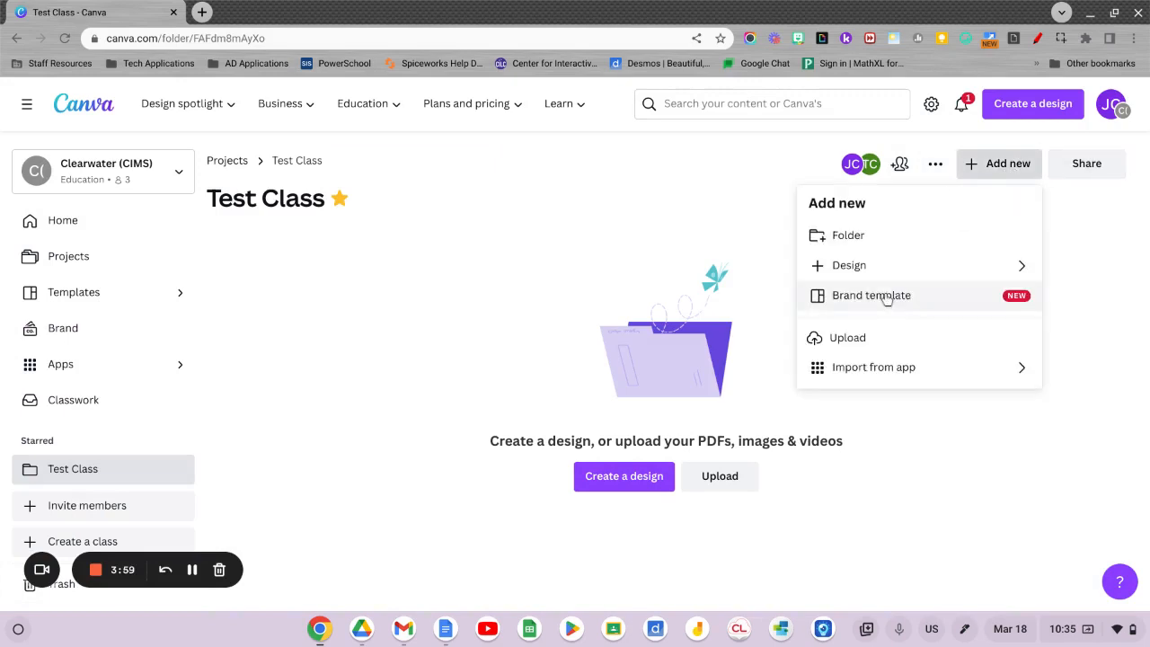
click(663, 257)
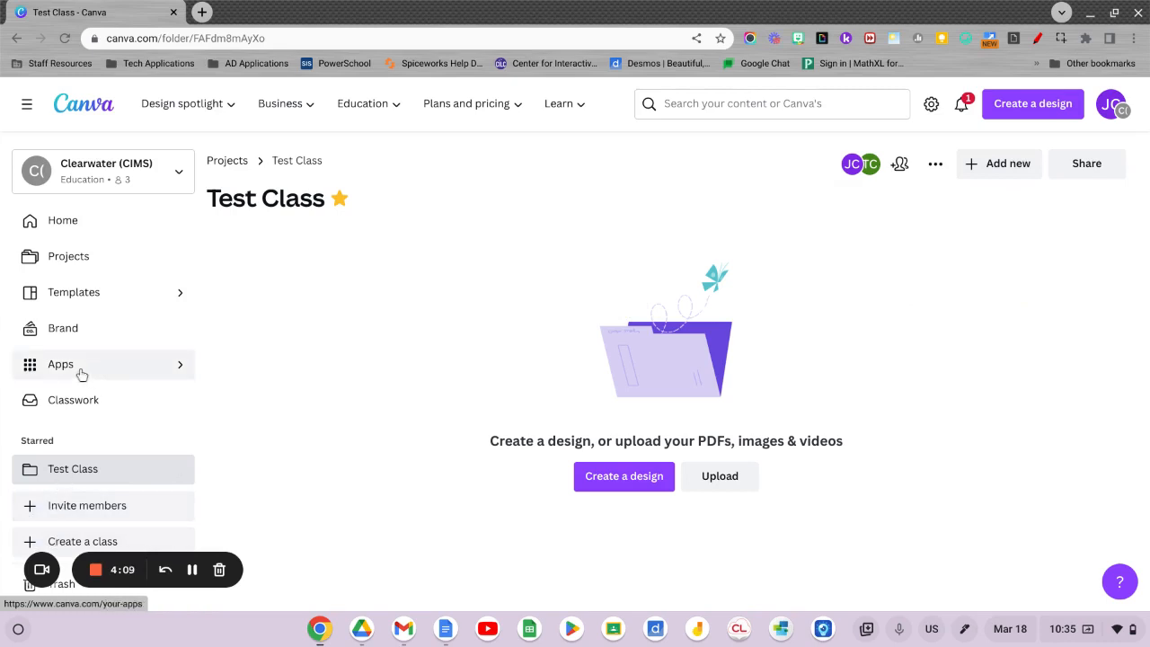
Step: View the Classwork page of the Clearwater (CIMS) team and compare it with the personal Education team's Classwork list
click(61, 406)
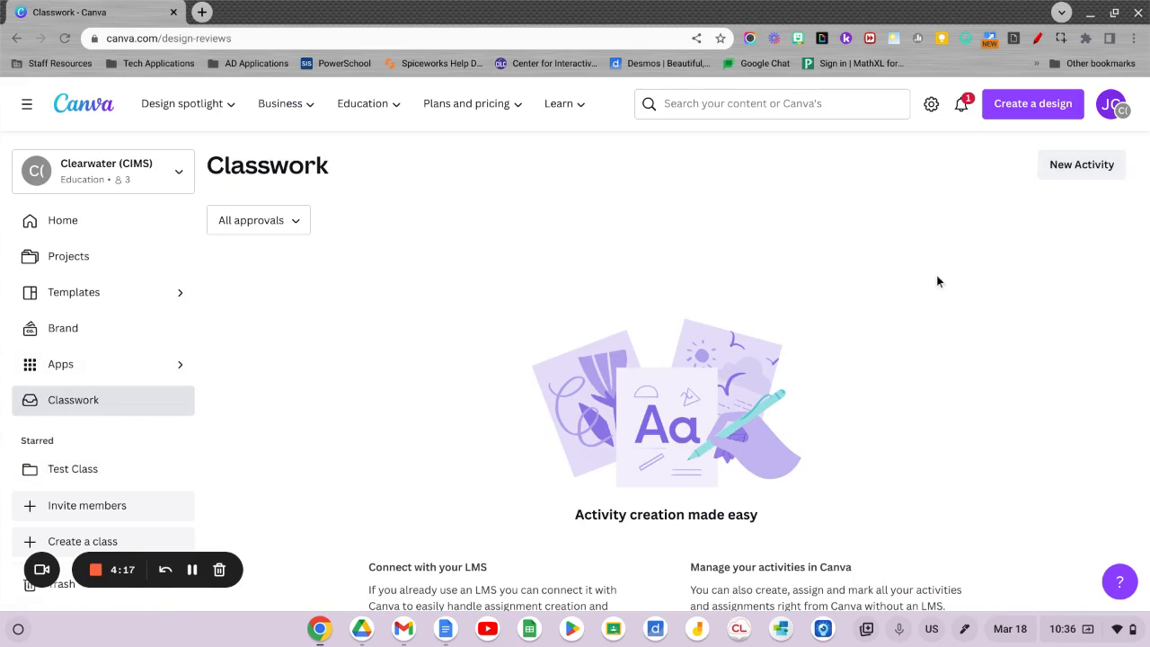
click(167, 182)
click(84, 302)
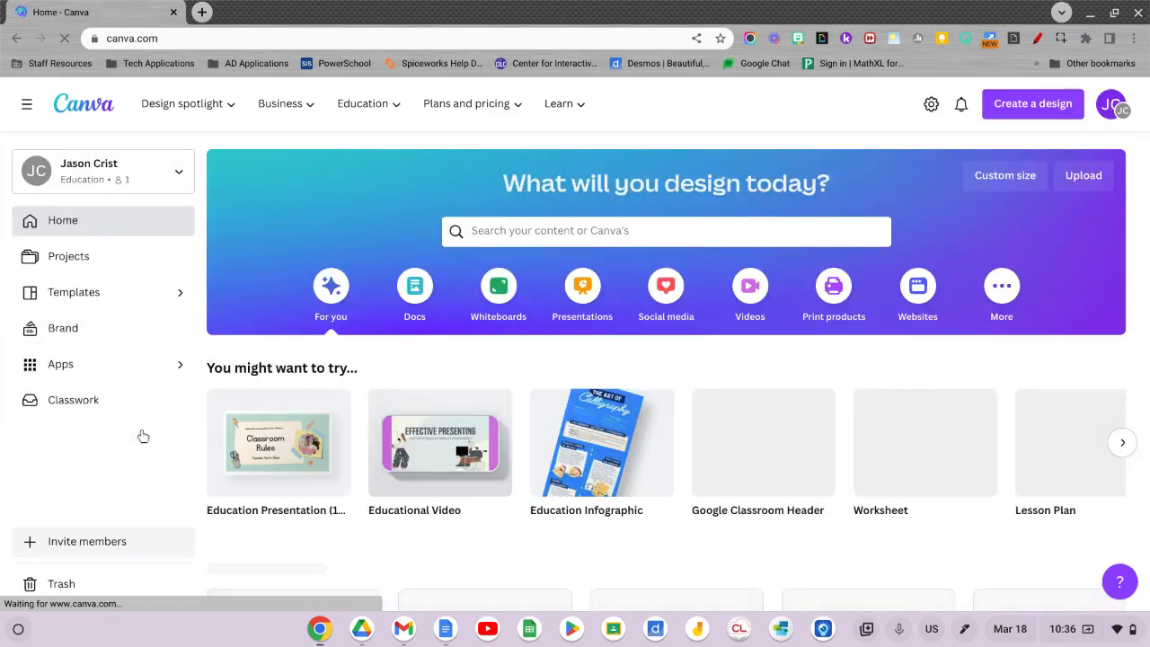
click(75, 412)
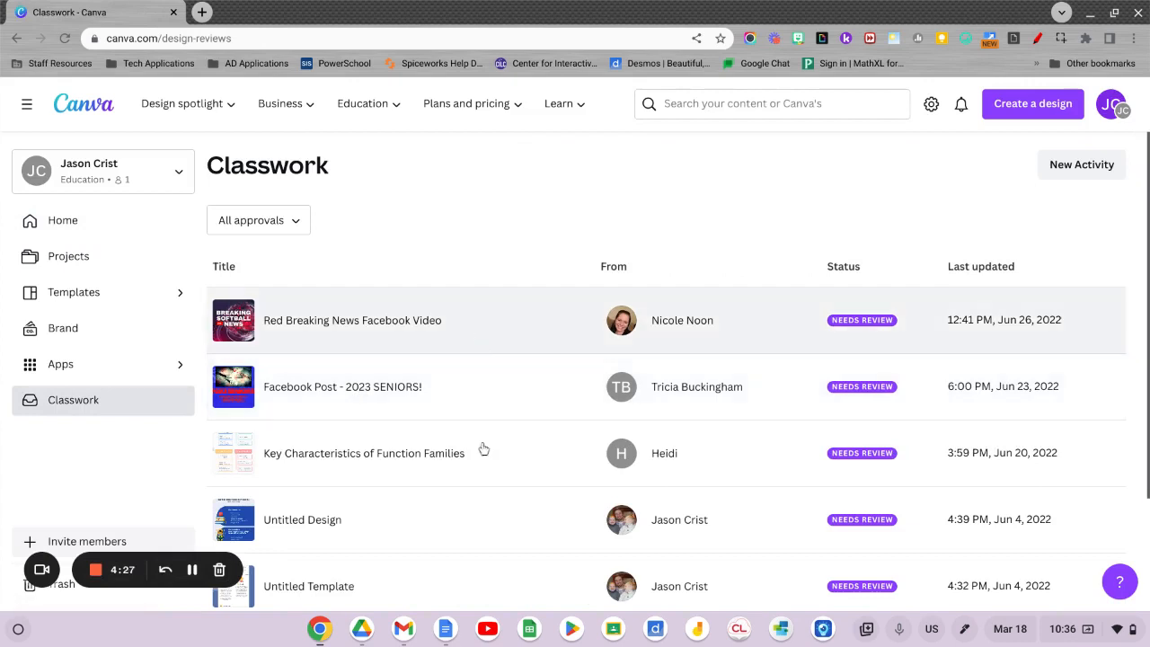
scroll(508, 496, down, 3)
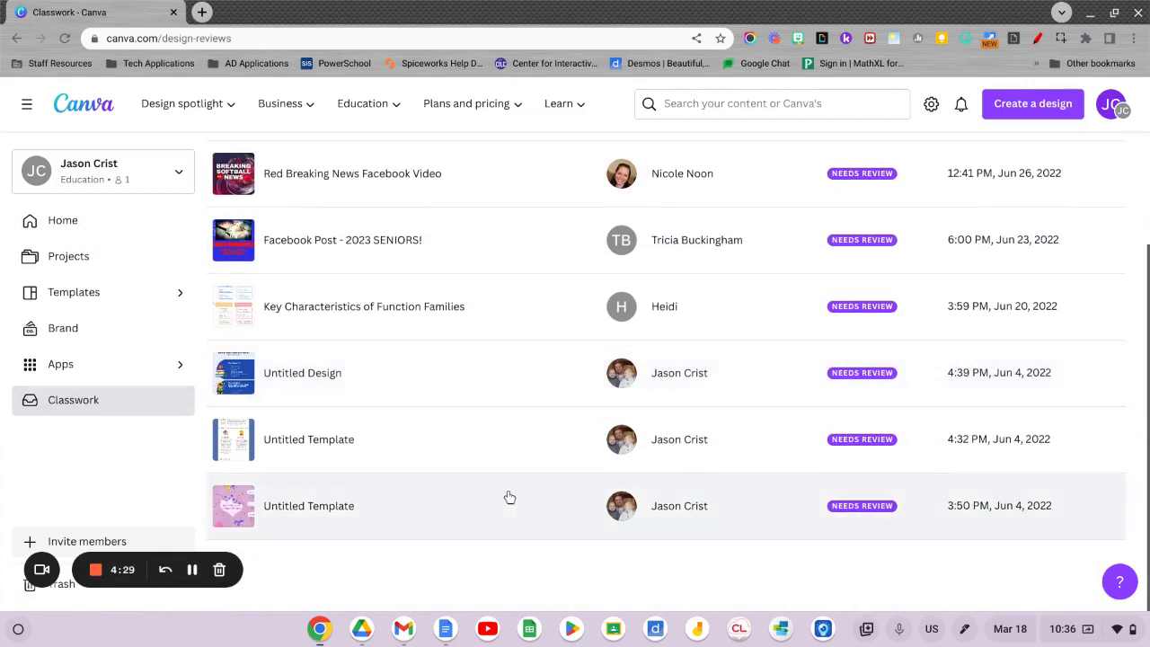
scroll(508, 496, up, 3)
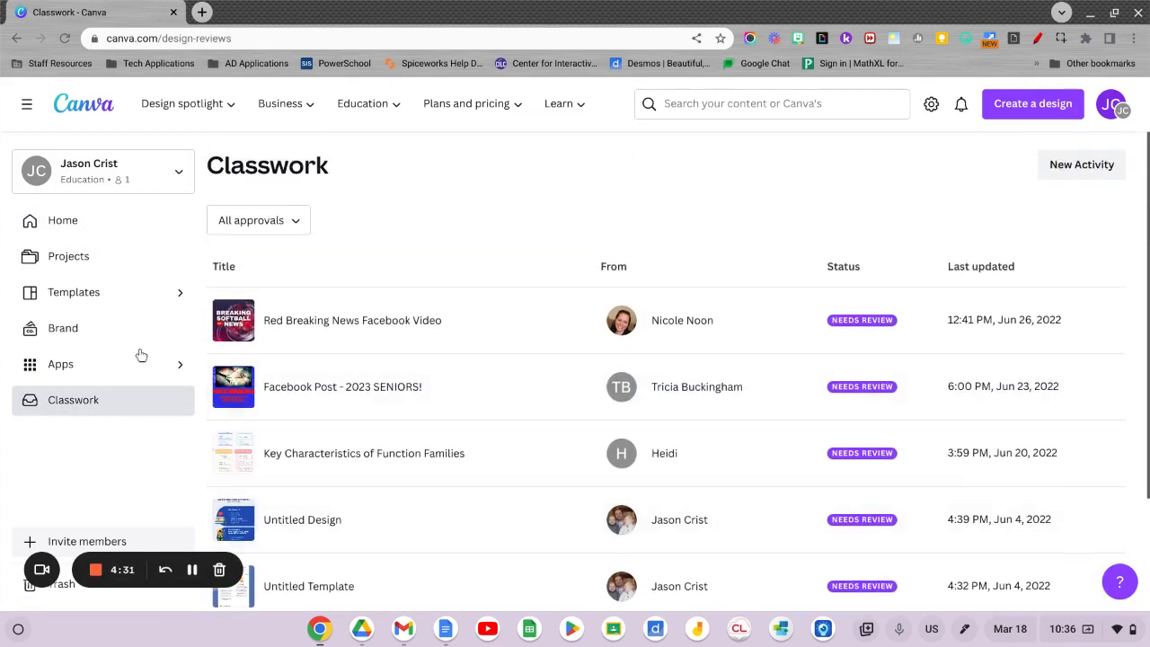
Step: Switch to the Clearwater Schools USD # 264 team and view its member invite options, closing them without inviting anyone
click(164, 182)
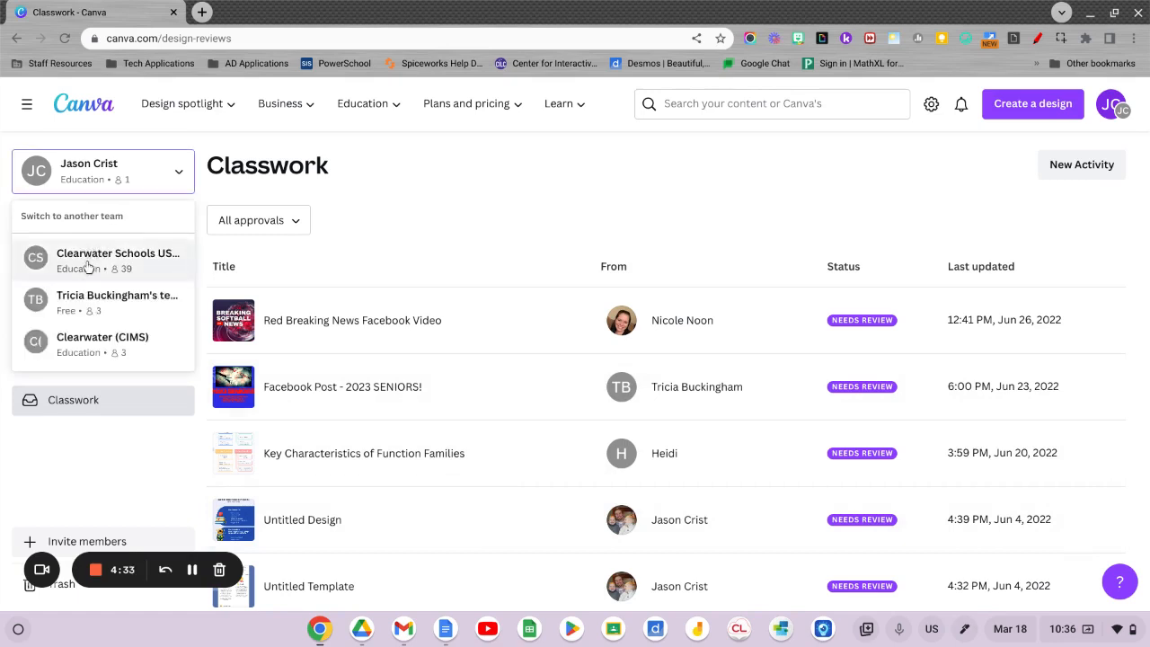
click(90, 261)
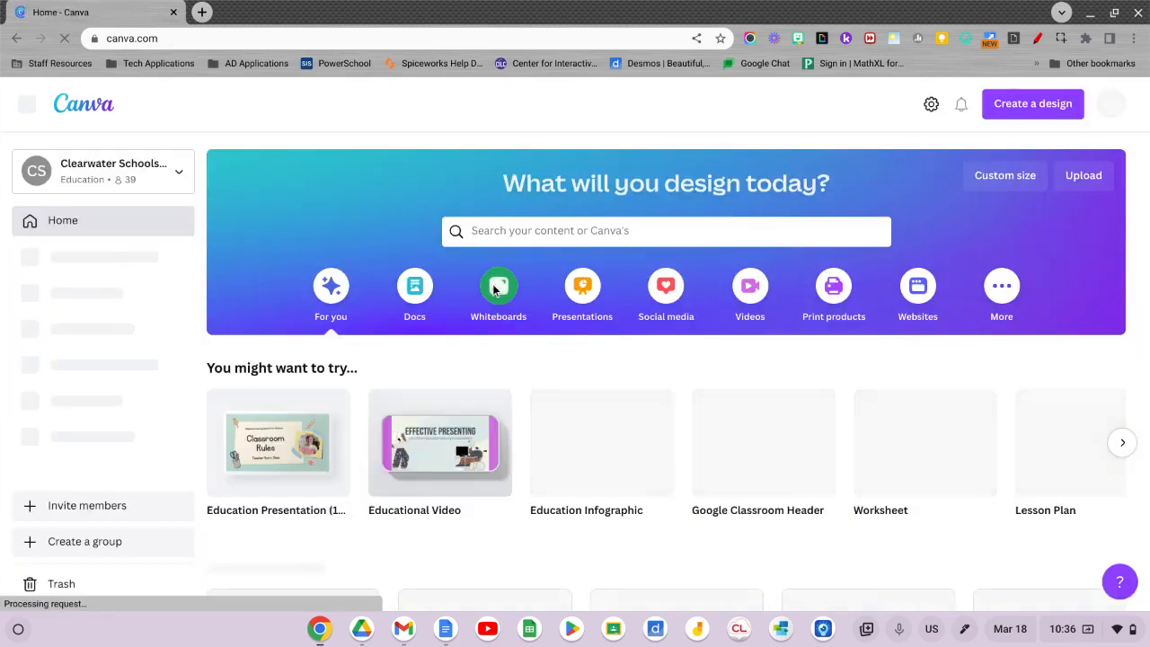
click(91, 508)
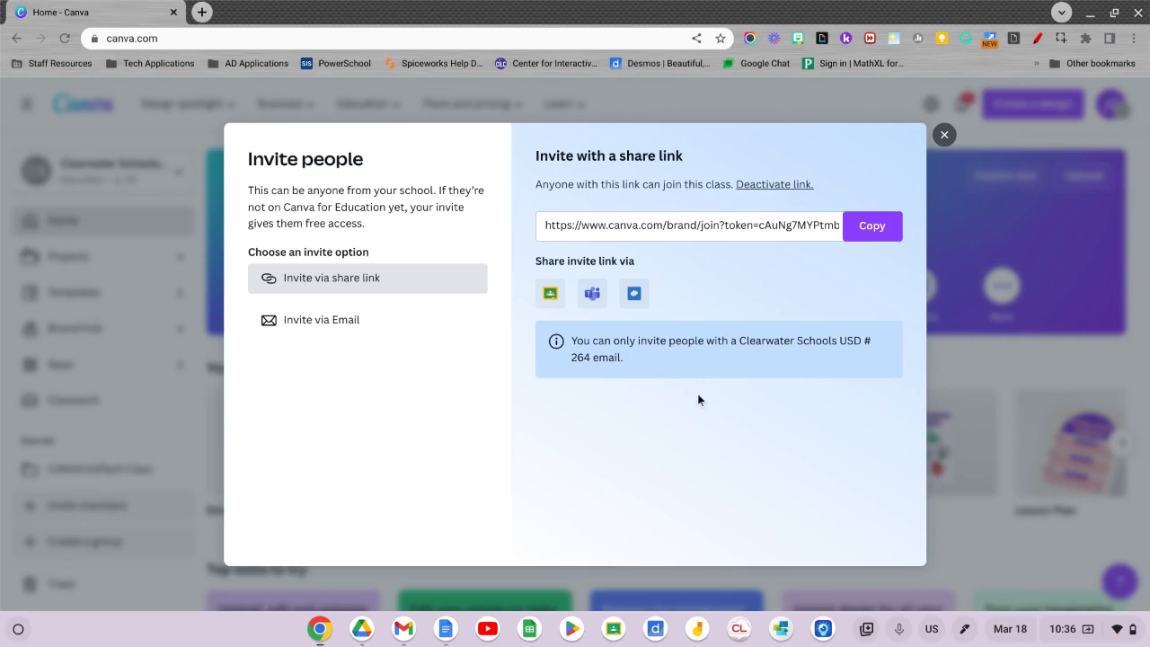
click(944, 135)
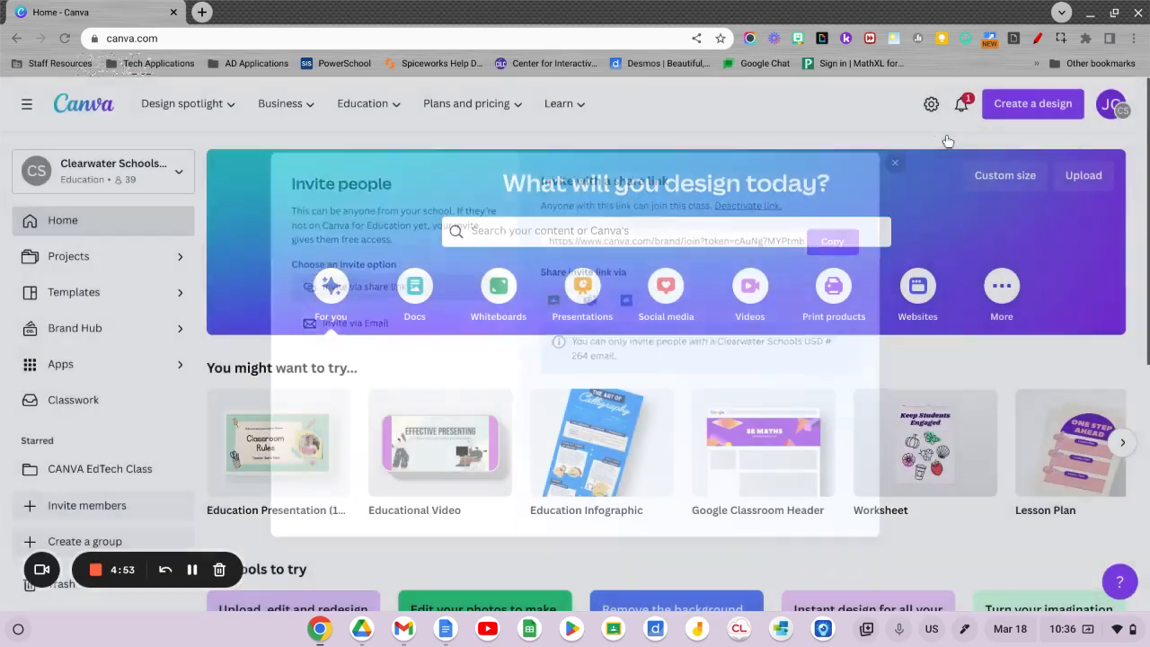